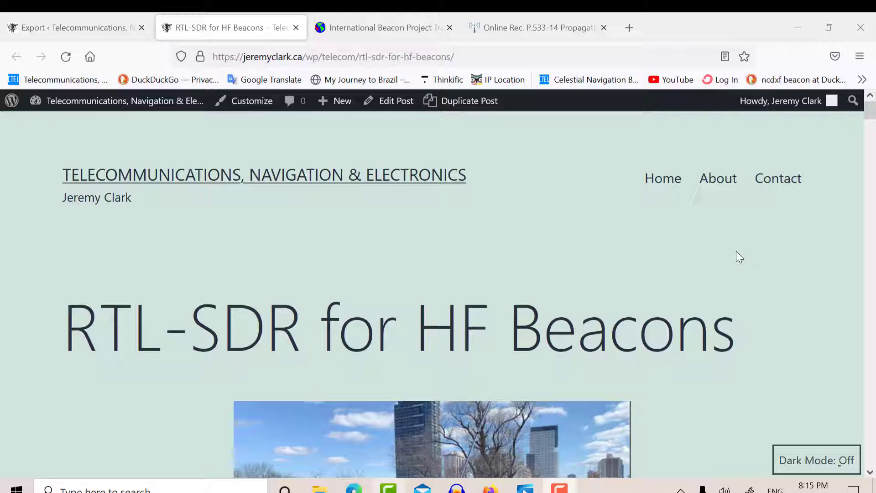
# Scroll the RTL-SDR for HF Beacons post past Fig.1–3 to the HF Beacon Reception Planning heading.
pyautogui.scroll(-3, 736, 251)
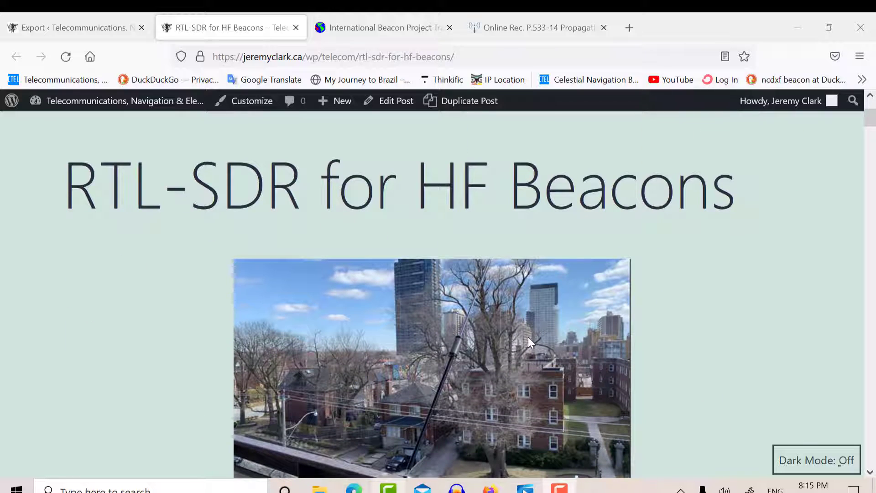
pyautogui.scroll(-2, 533, 333)
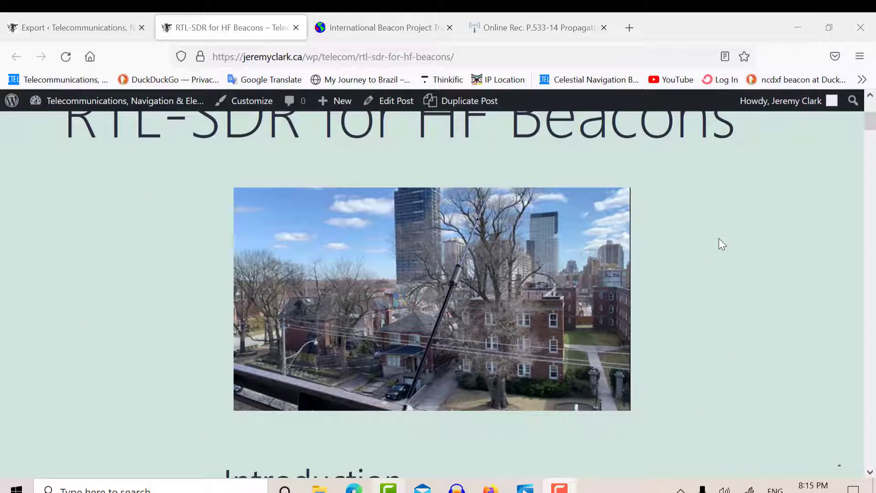
pyautogui.scroll(-5, 719, 239)
pyautogui.scroll(-5, 719, 239)
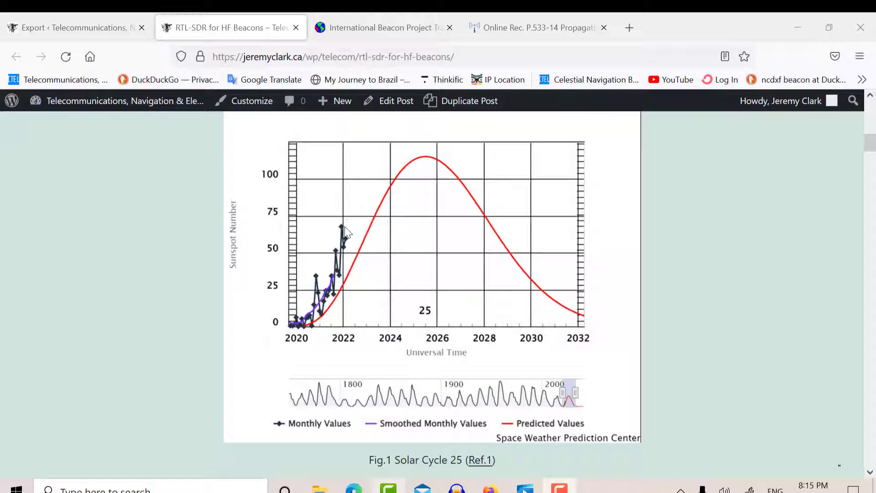
pyautogui.scroll(-5, 736, 207)
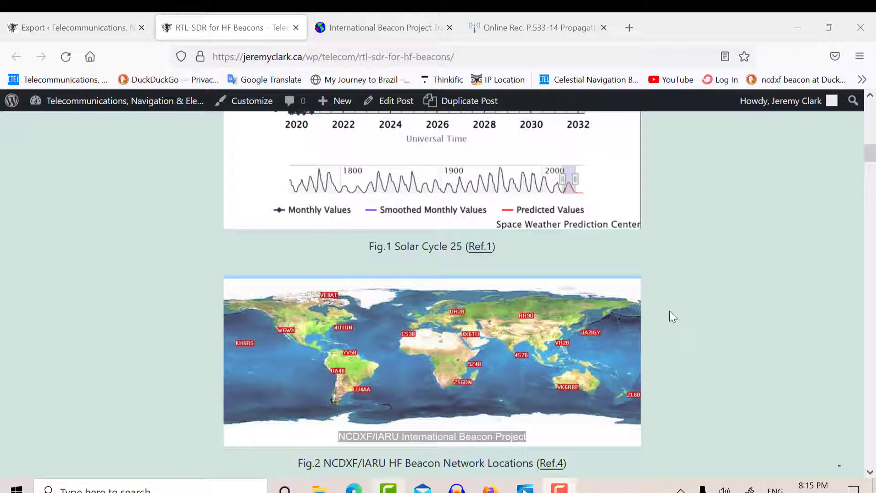
pyautogui.scroll(-12, 801, 287)
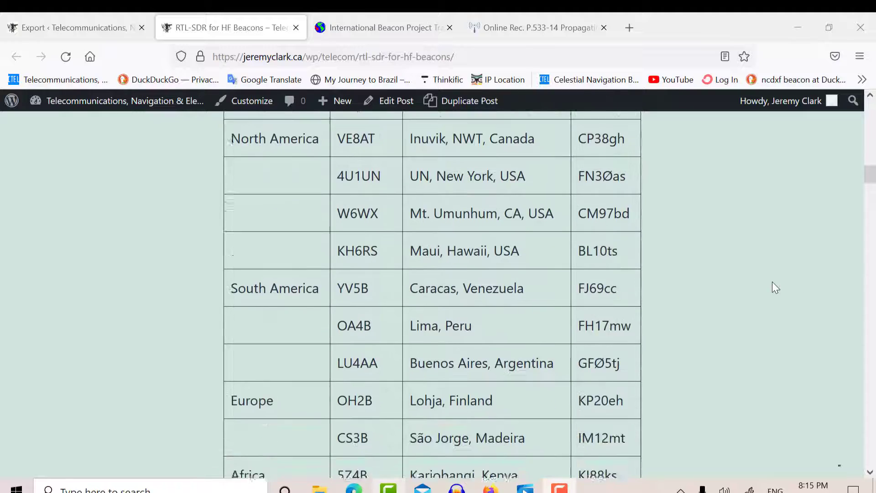
pyautogui.scroll(-12, 772, 282)
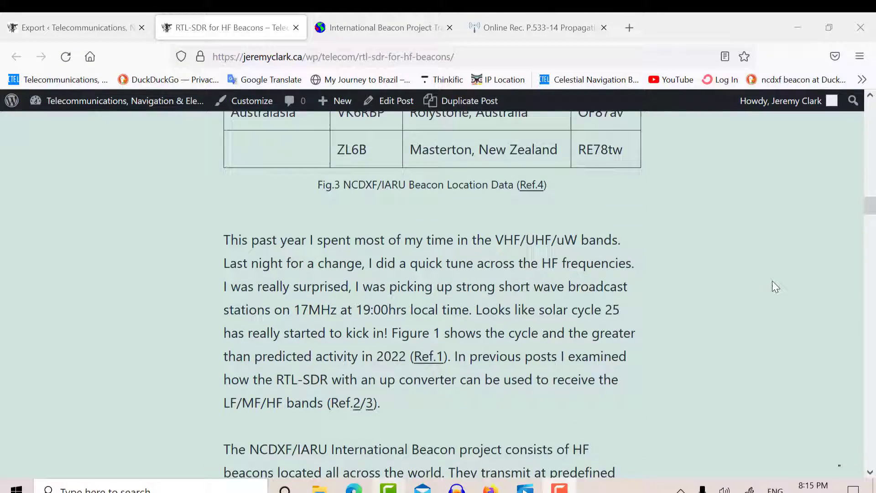
pyautogui.scroll(-8, 774, 286)
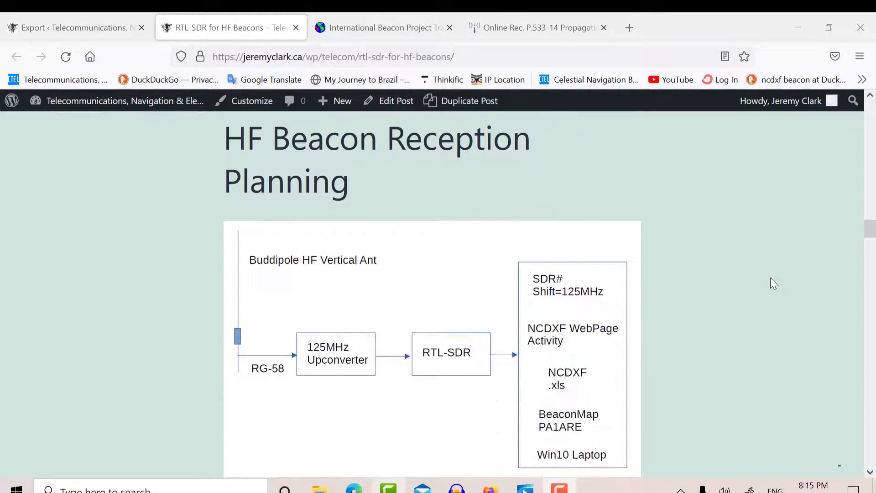
# Scroll past Fig.4–7 to the HF Beacon Reception SDR# section and Fig.8.
pyautogui.scroll(-2, 773, 283)
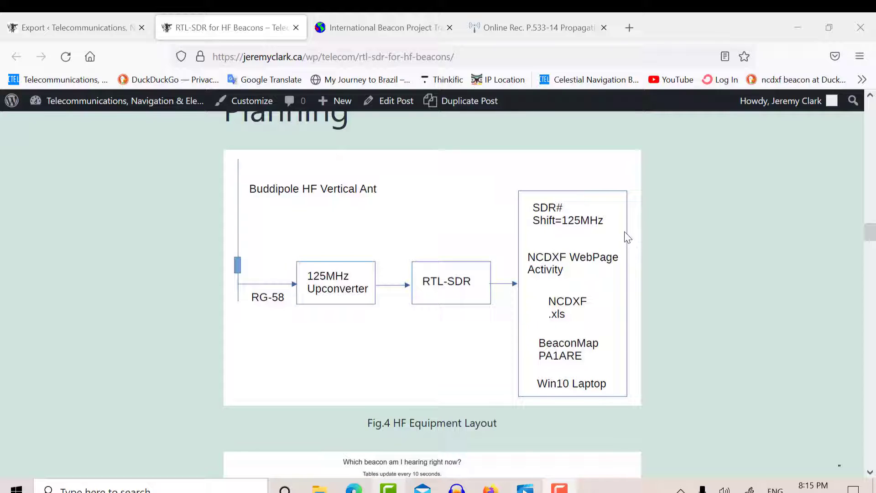
pyautogui.scroll(-3, 684, 229)
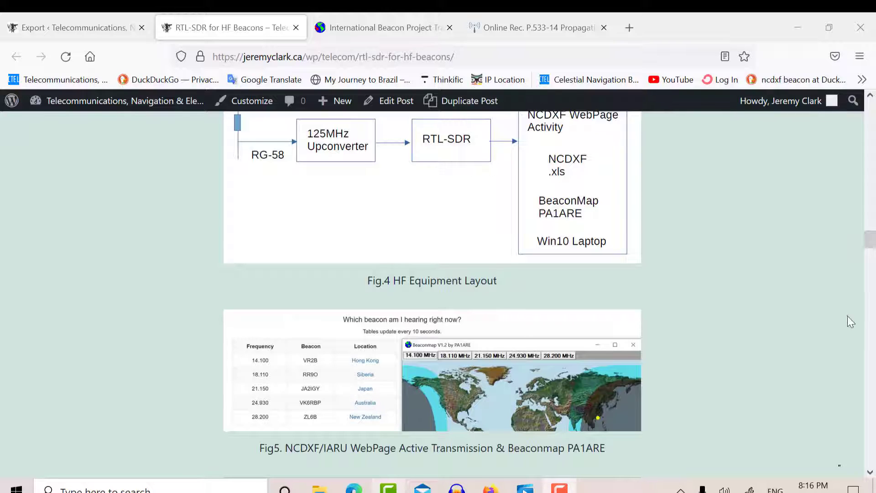
pyautogui.scroll(-6, 808, 316)
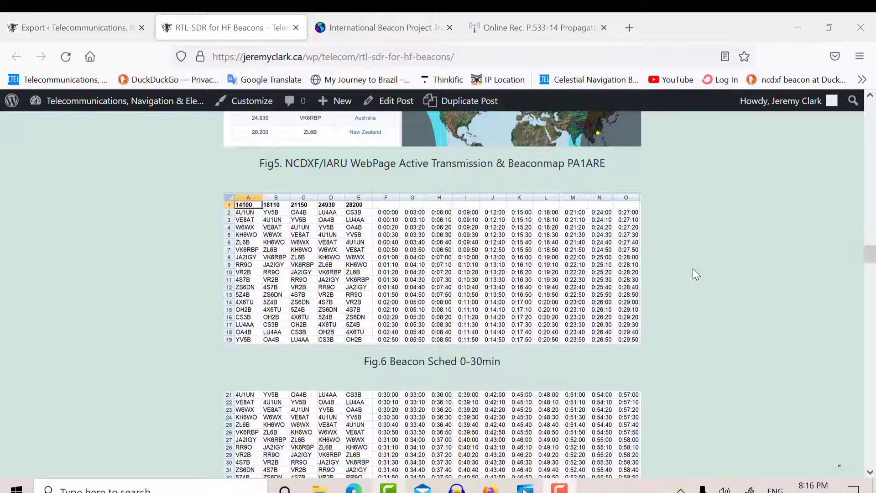
pyautogui.scroll(-8, 693, 270)
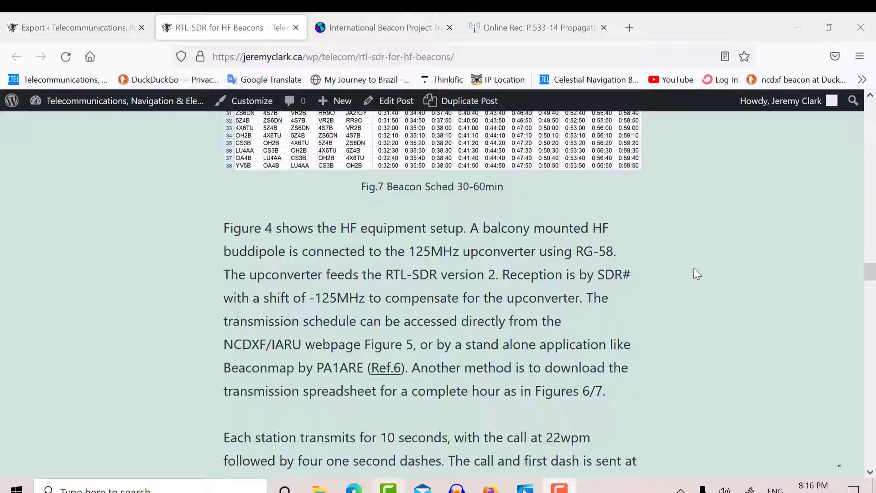
pyautogui.scroll(-8, 694, 267)
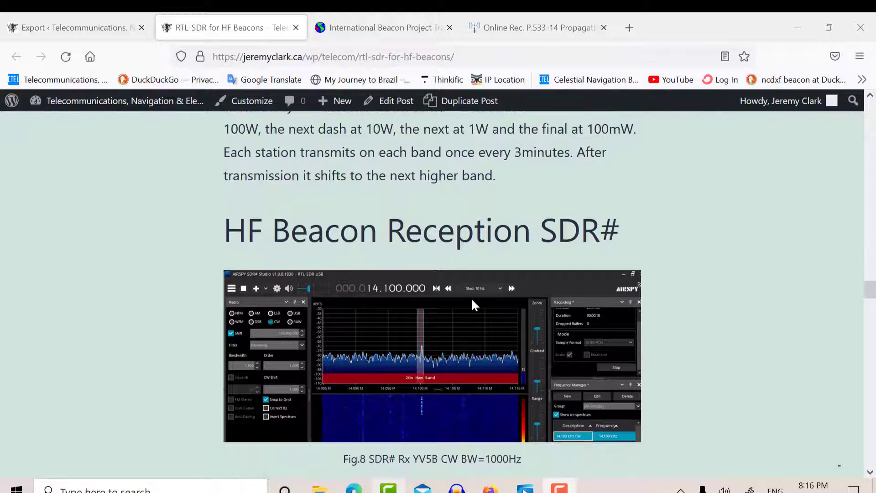
pyautogui.scroll(-2, 473, 305)
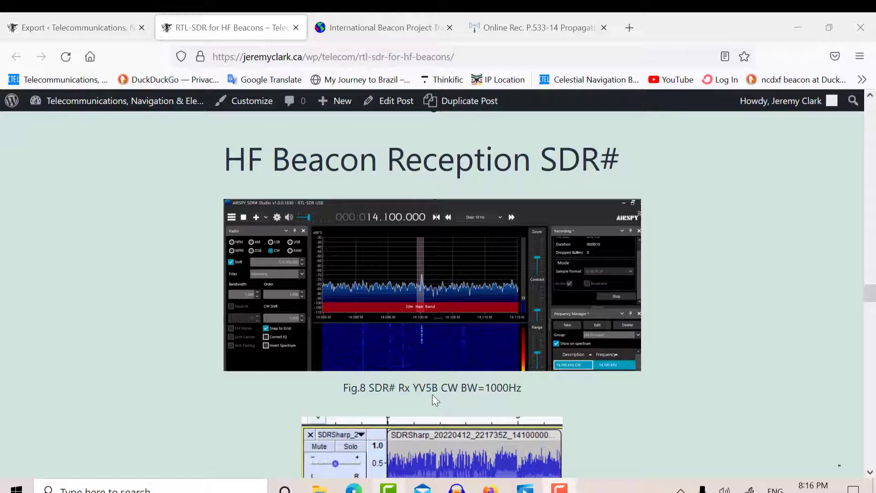
# Switch to the International Beacon Project site and scroll to the live beacon table showing 4S7B on 14.100.
pyautogui.click(363, 36)
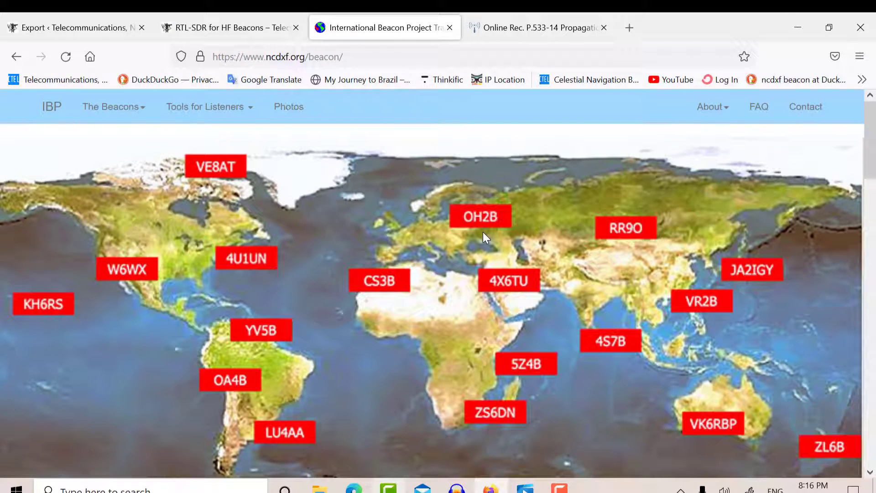
pyautogui.scroll(-3, 484, 234)
pyautogui.scroll(-3, 483, 231)
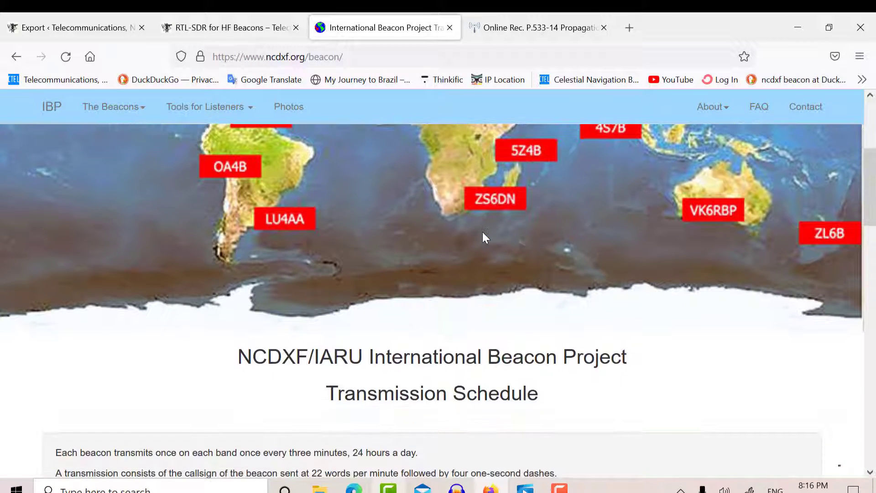
pyautogui.scroll(-5, 482, 233)
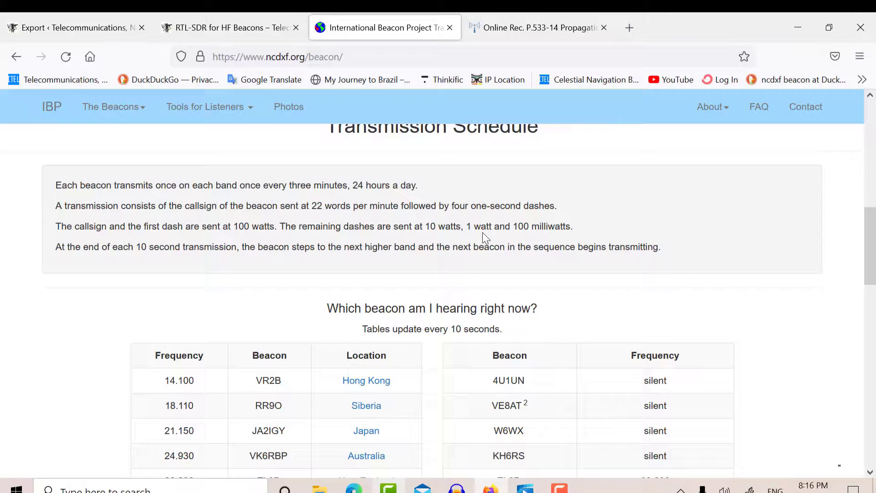
pyautogui.scroll(-2, 483, 231)
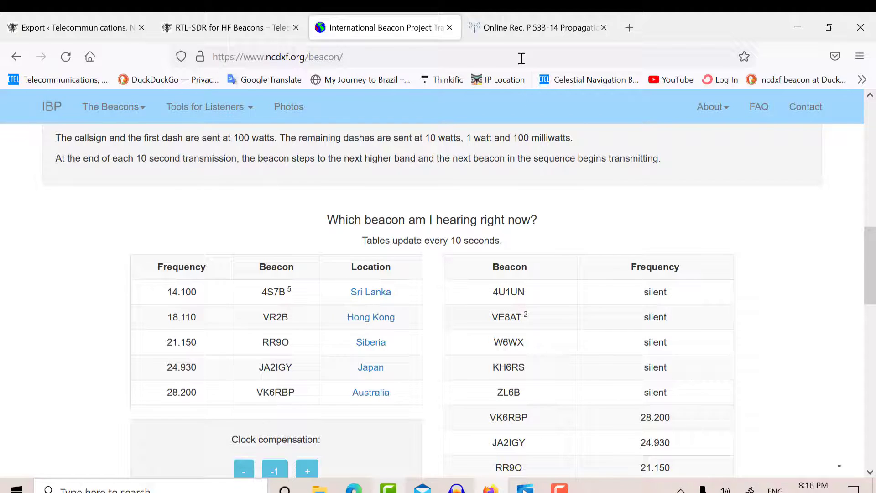
# Switch to the Proppy HF Propagation Prediction site and scroll to its footer.
pyautogui.click(517, 25)
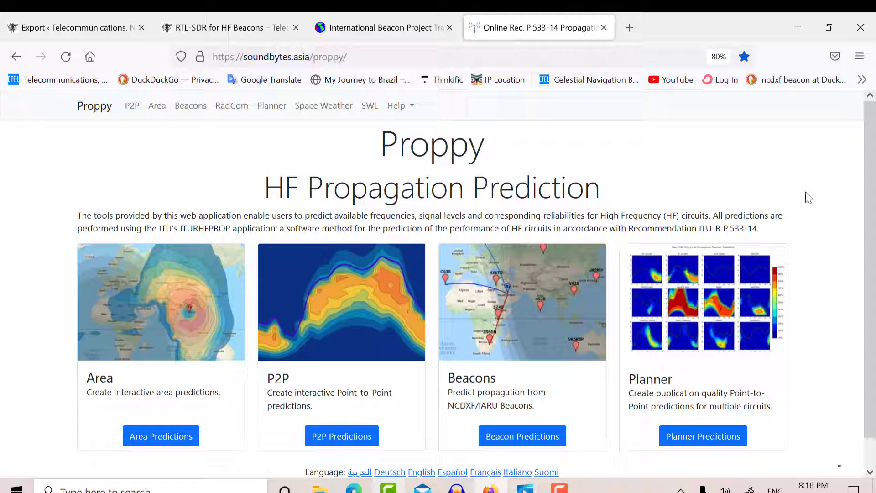
pyautogui.scroll(-2, 806, 189)
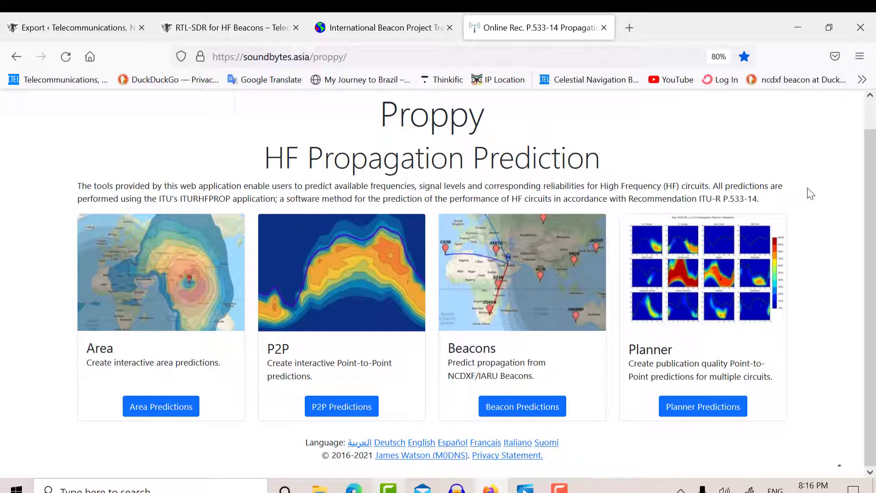
# Open Proppy's NCDXF/IARU Beacons prediction page and scroll to the Rx. Site fields.
pyautogui.click(518, 409)
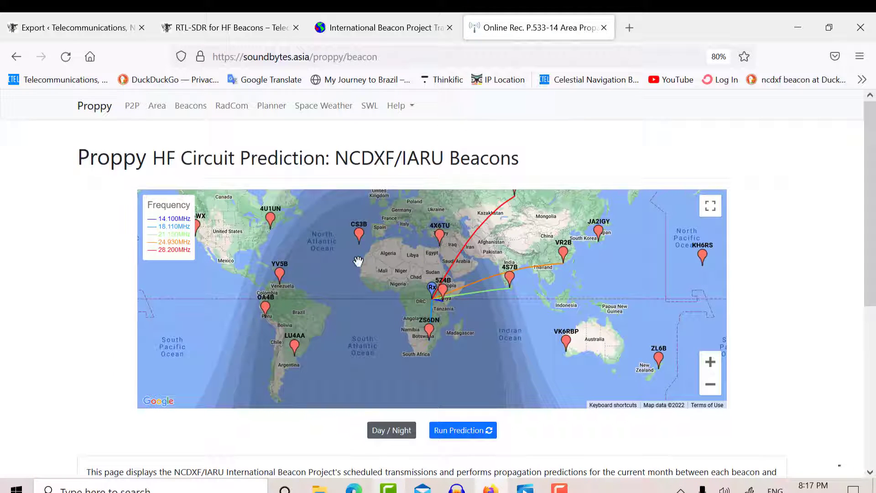
pyautogui.scroll(-4, 440, 254)
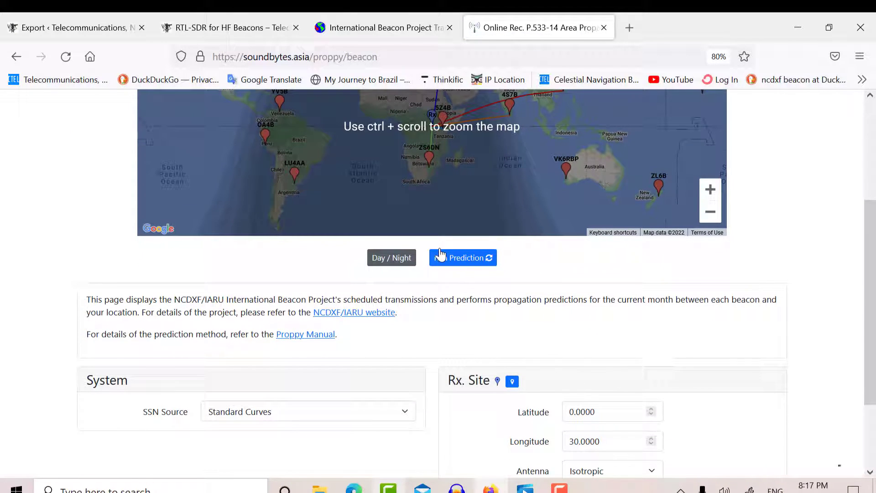
pyautogui.scroll(-1, 440, 254)
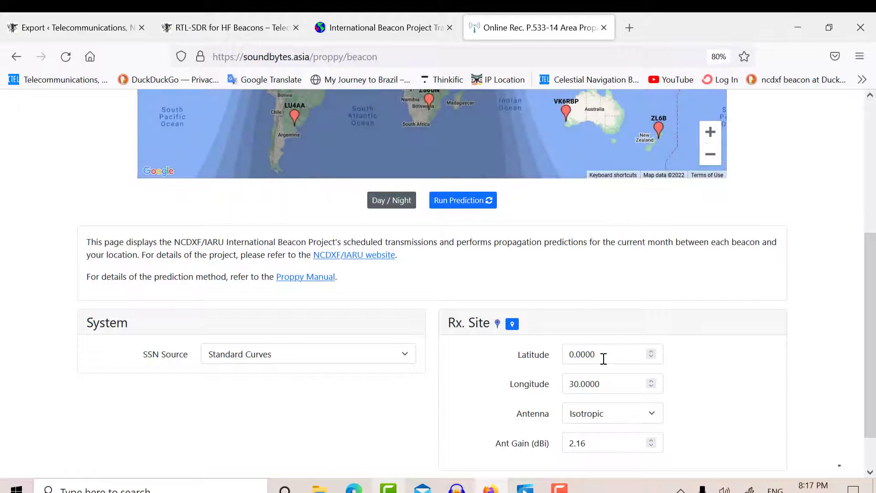
# Set the receiver latitude to 43.7098 and longitude to -79.4013.
pyautogui.moveTo(607, 357); pyautogui.dragTo(527, 359)
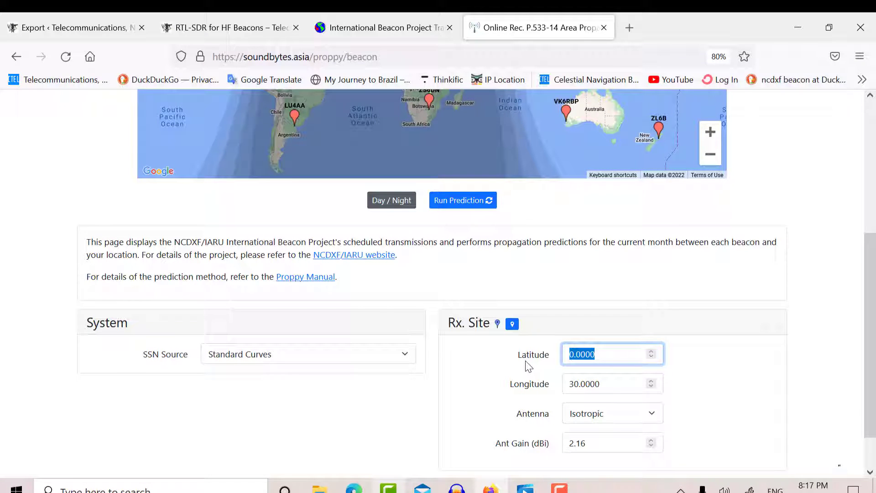
pyautogui.write('43.7098')
pyautogui.click(613, 388)
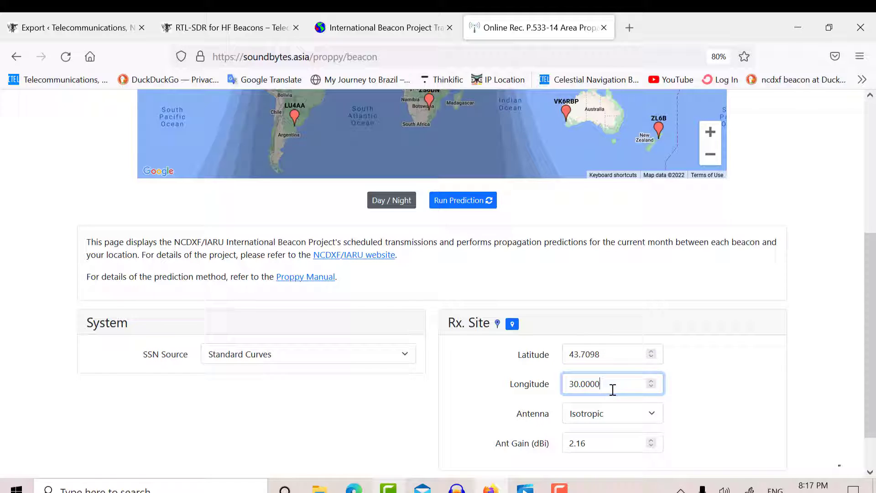
pyautogui.press('BackSpace')
pyautogui.press('BackSpace')
pyautogui.press('BackSpace')
pyautogui.press('BackSpace')
pyautogui.press('BackSpace')
pyautogui.press('BackSpace')
pyautogui.press('BackSpace')
pyautogui.write('-79.4013')
pyautogui.scroll(-2, 724, 383)
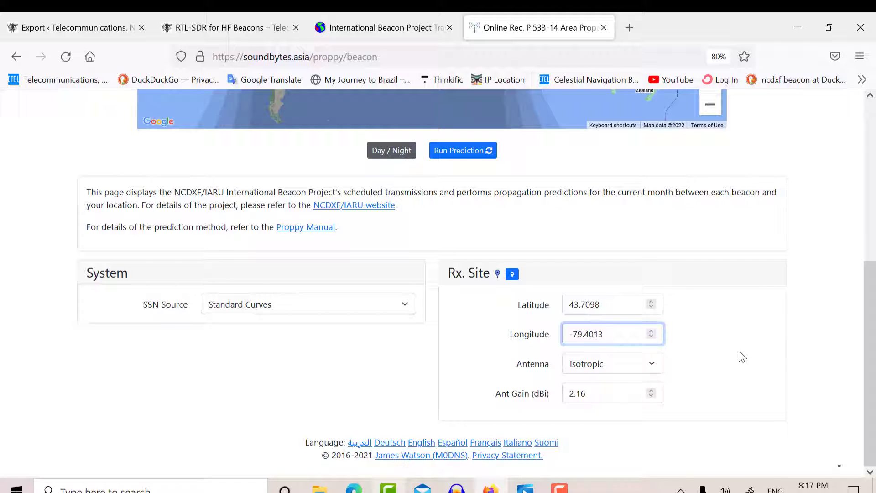
pyautogui.scroll(2, 742, 356)
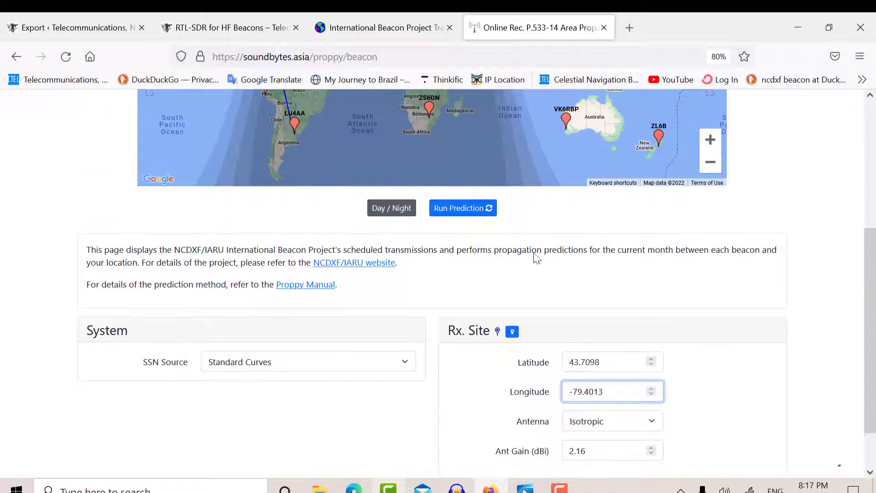
# Run the beacon prediction to map paths from the receiver to beacons like CS3B and YV5B.
pyautogui.click(461, 208)
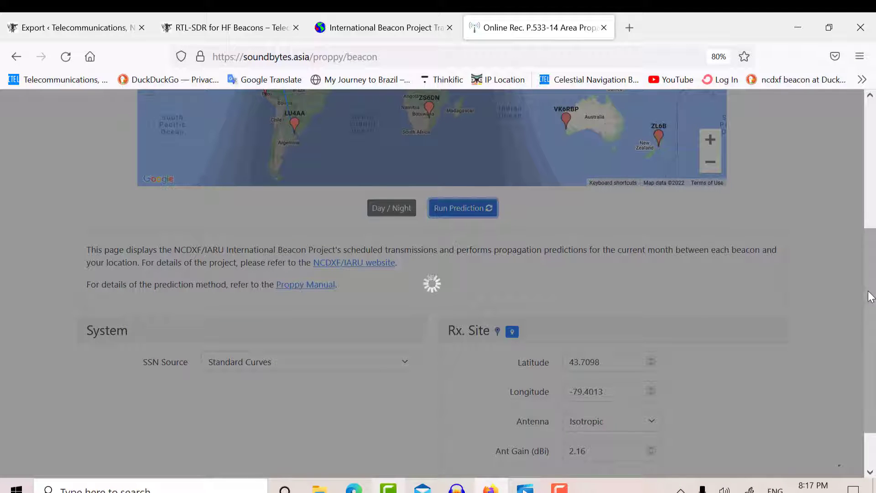
pyautogui.moveTo(871, 297); pyautogui.dragTo(866, 190)
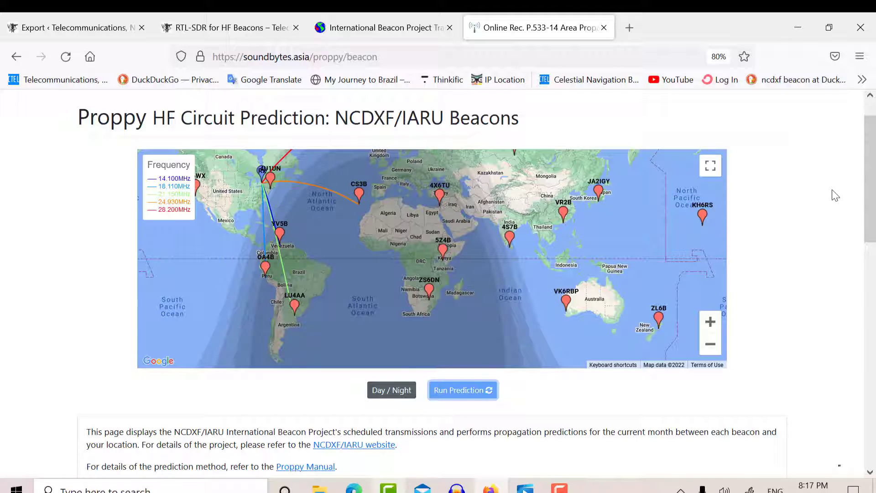
# View the 18.11MHz and 21.15MHz prediction tables, then return to the 14.10MHz results and map.
pyautogui.moveTo(870, 191); pyautogui.dragTo(864, 393)
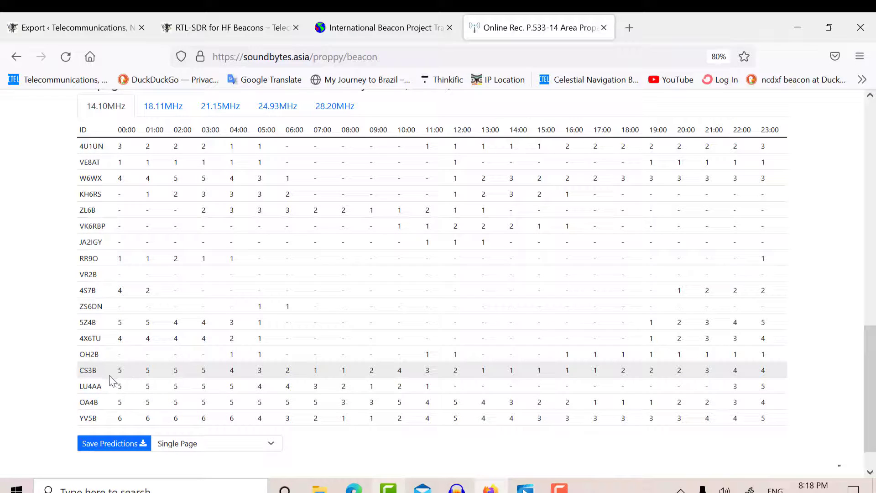
pyautogui.moveTo(100, 373)
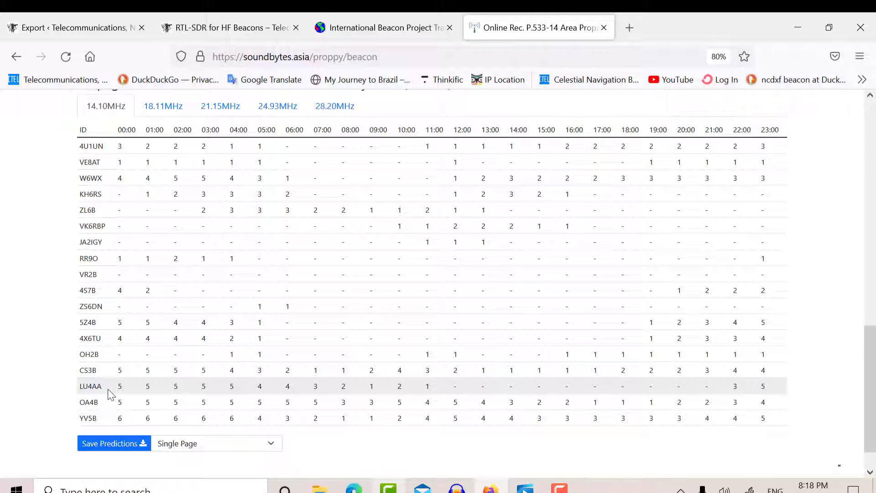
pyautogui.moveTo(110, 394)
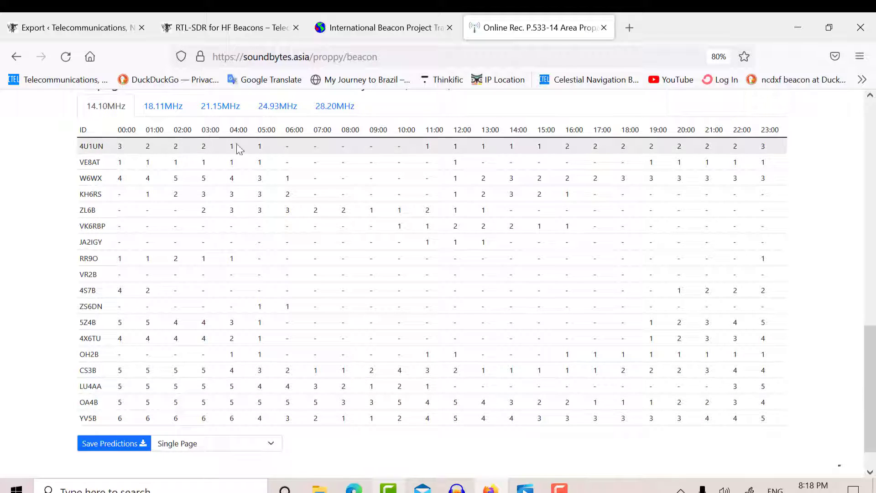
pyautogui.click(163, 111)
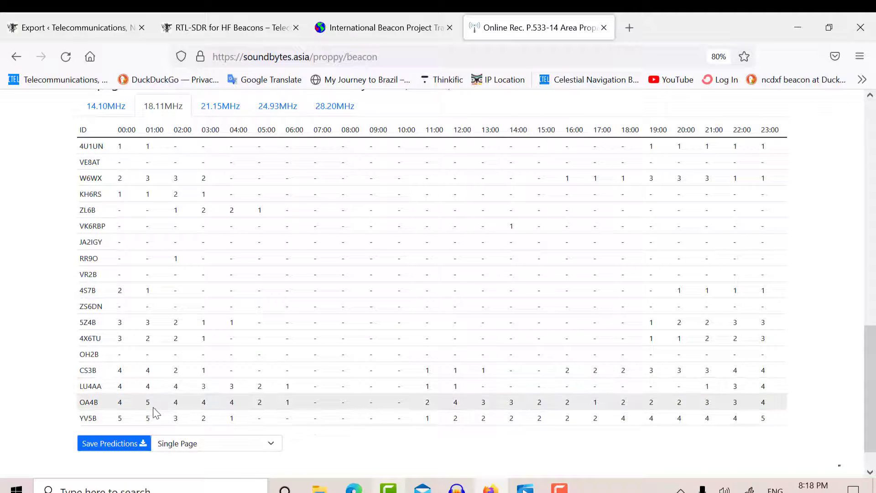
pyautogui.click(220, 109)
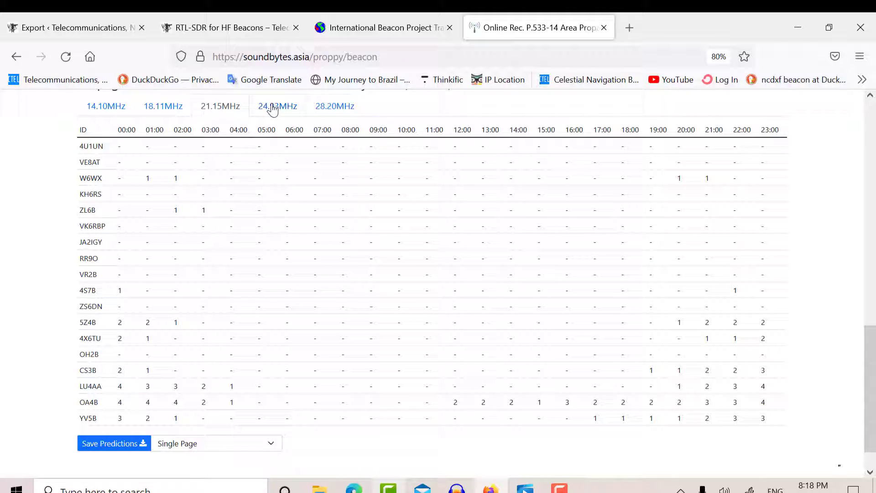
pyautogui.click(102, 110)
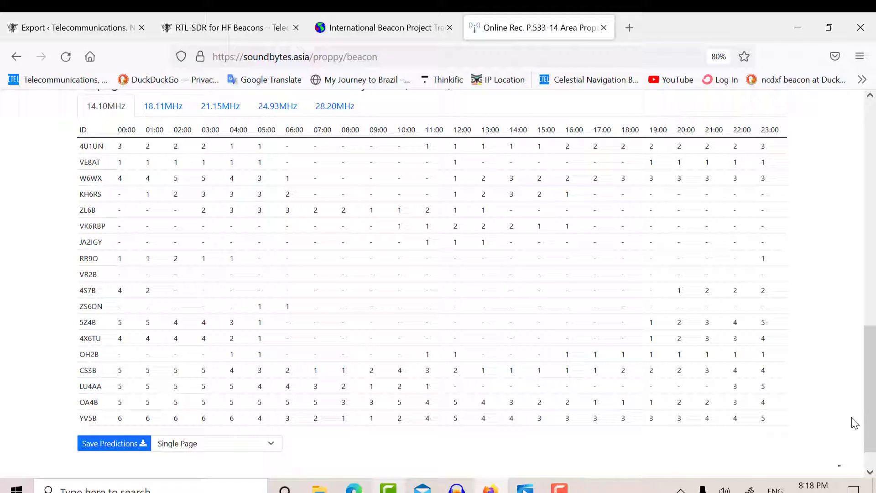
pyautogui.moveTo(869, 415); pyautogui.dragTo(861, 167)
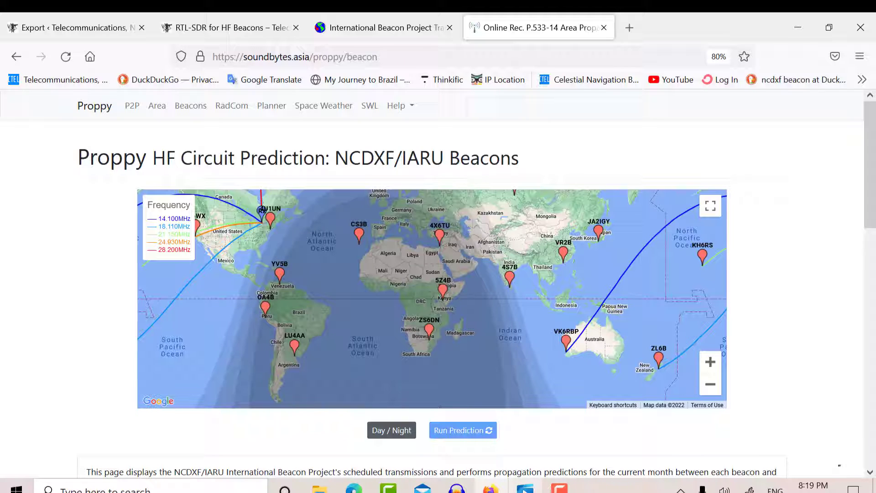
# Play the SDR# beacon reception recording at 14.100 MHz in Movies & TV.
pyautogui.click(525, 487)
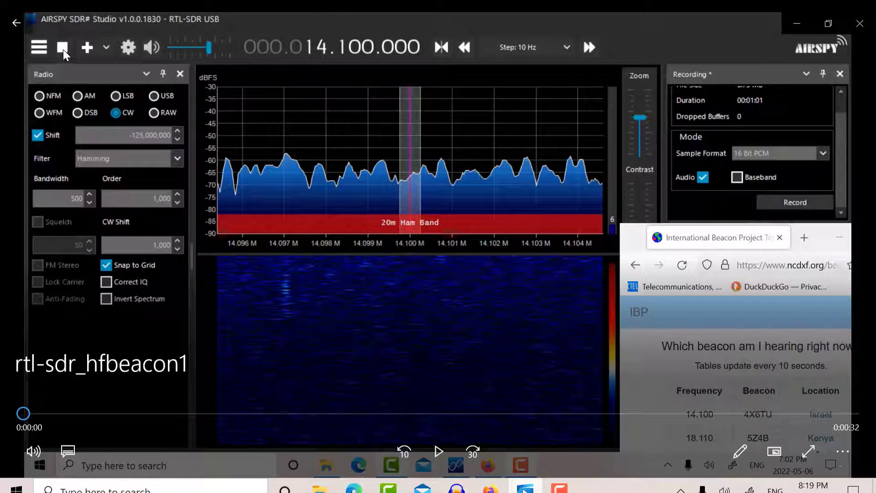
pyautogui.click(436, 450)
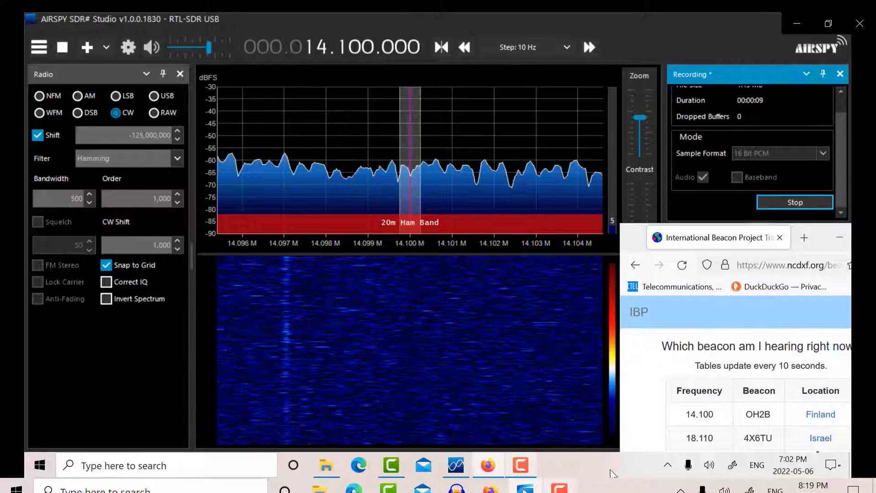
pyautogui.moveTo(846, 424)
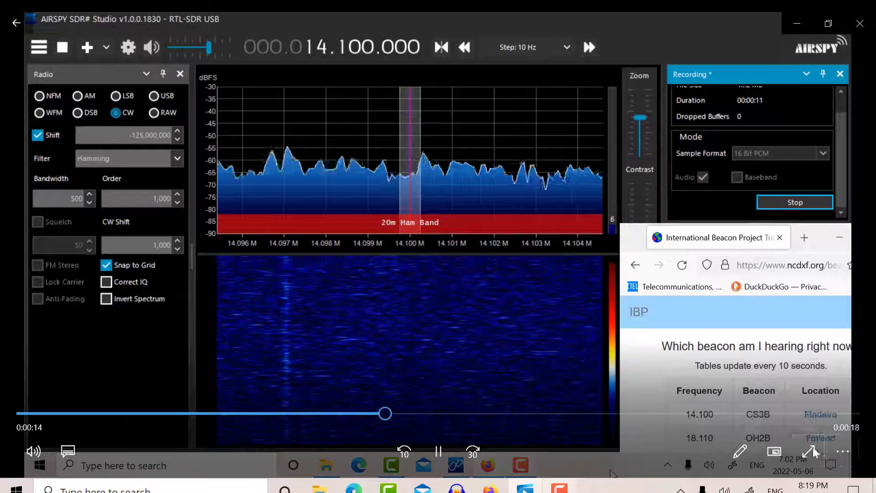